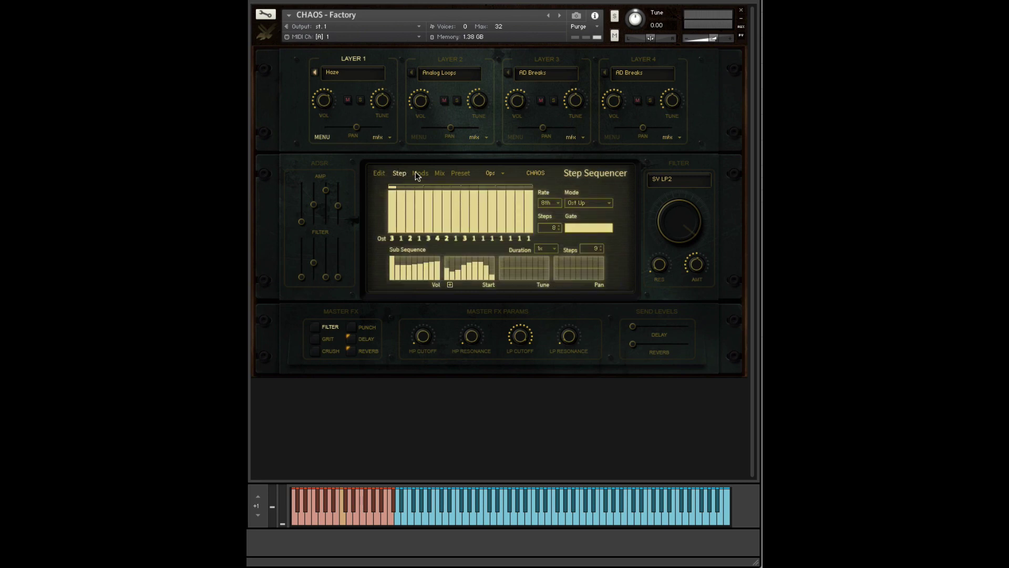
Step: Look through the Modulators page with its LFO and SEQ 1 sources, the Edit screen and the Step Sequencer for Layer 1
{"action": "left_click", "coordinate": [419, 173]}
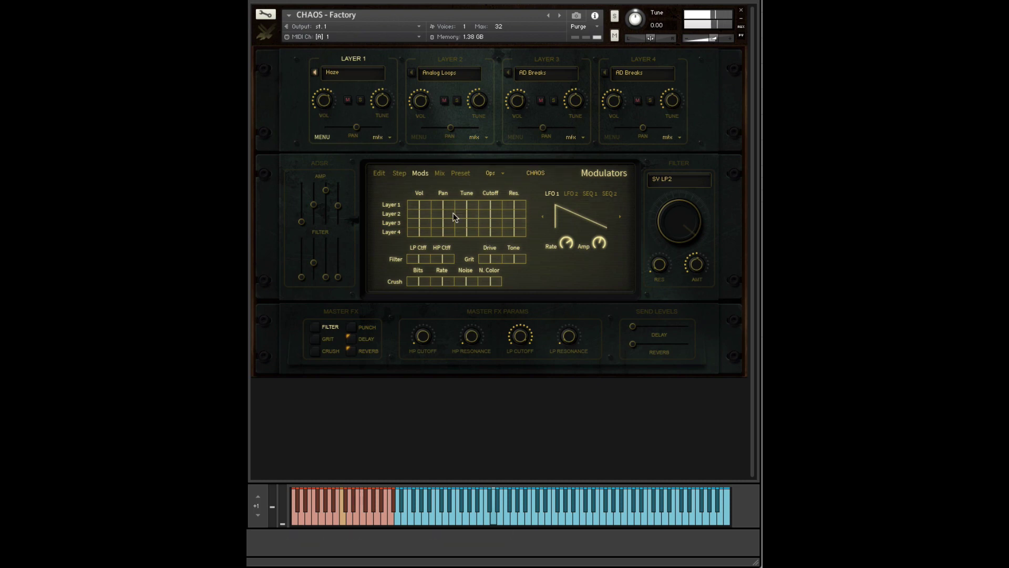
{"action": "left_click", "coordinate": [376, 175]}
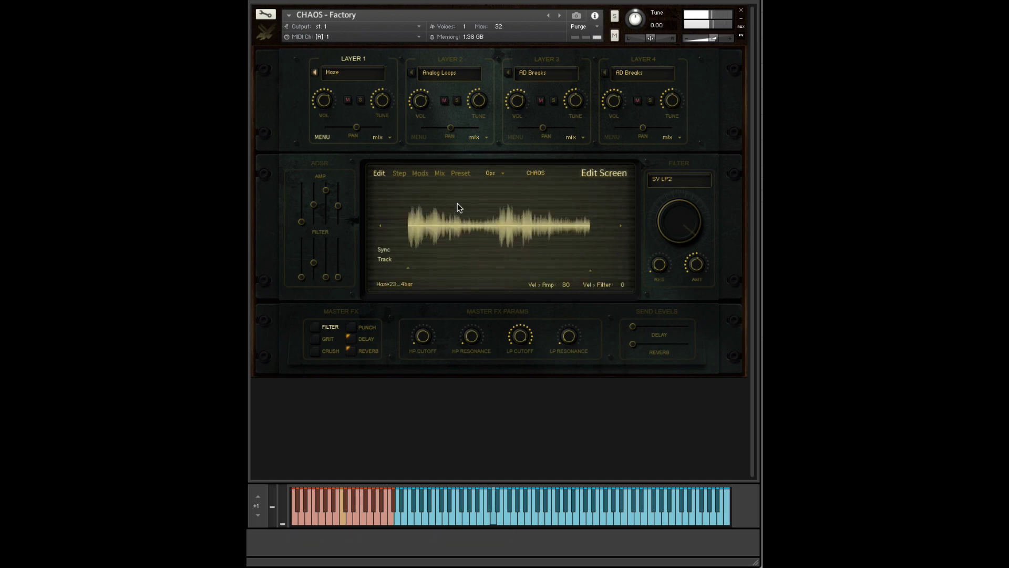
{"action": "left_click", "coordinate": [419, 173]}
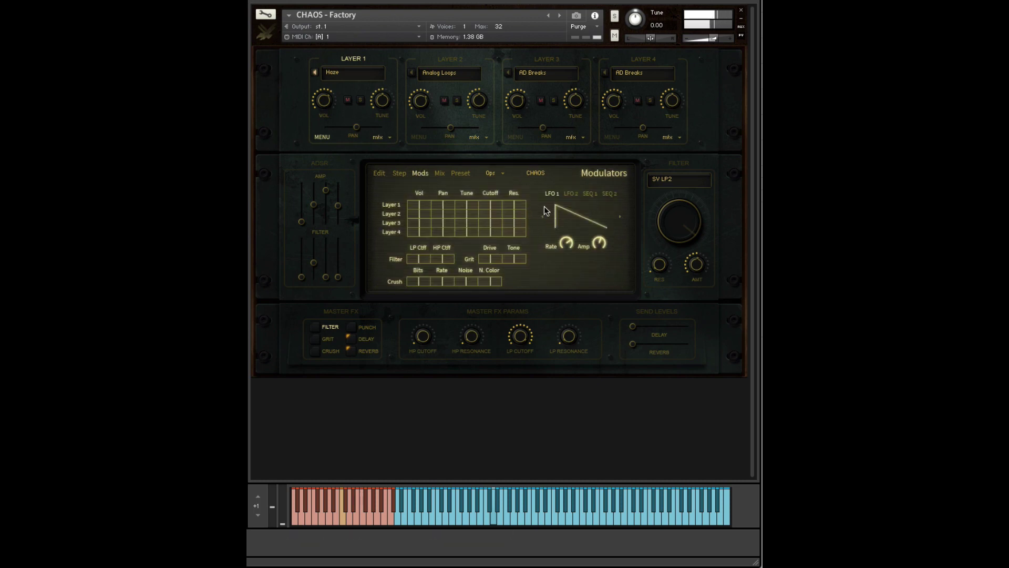
{"action": "left_click", "coordinate": [566, 197]}
{"action": "left_click", "coordinate": [551, 194]}
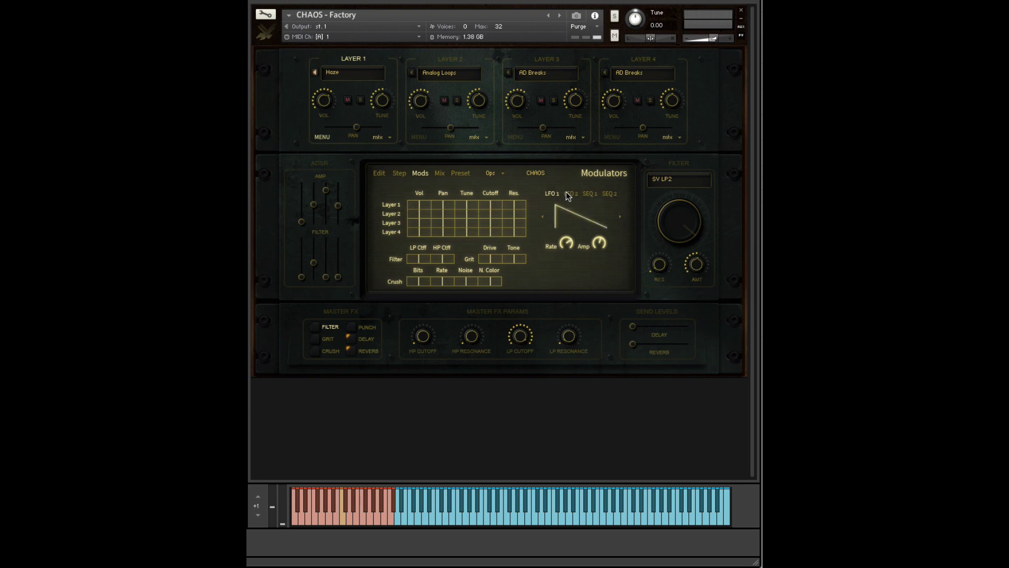
{"action": "left_click", "coordinate": [567, 194]}
{"action": "left_click", "coordinate": [551, 192]}
{"action": "left_click", "coordinate": [588, 194]}
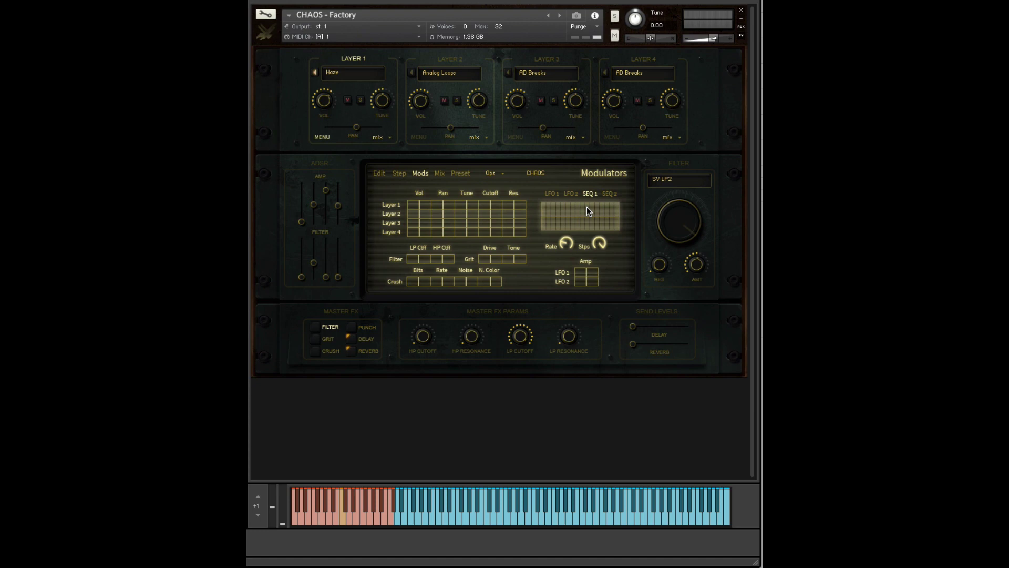
{"action": "left_click", "coordinate": [403, 173]}
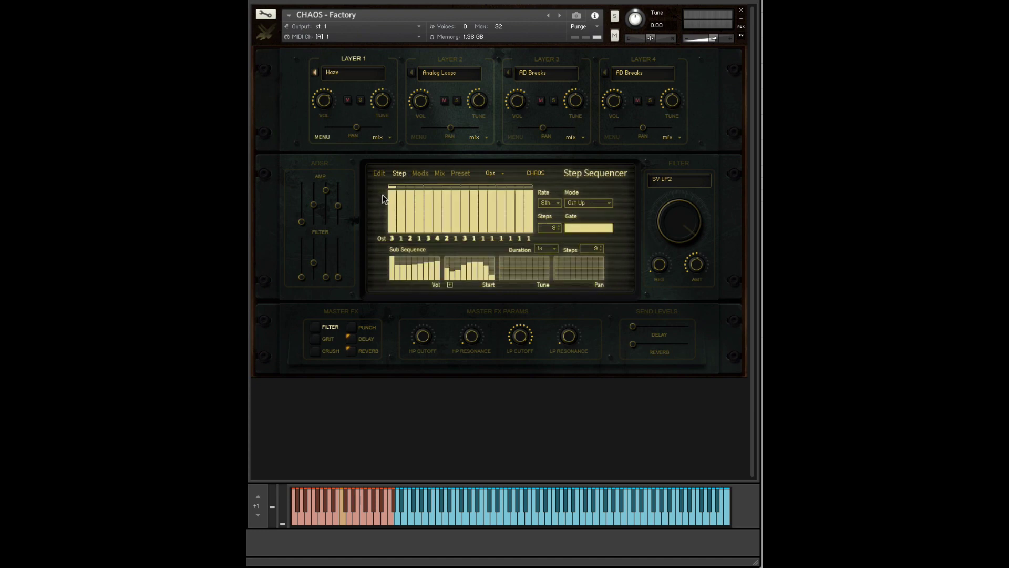
{"action": "left_click", "coordinate": [421, 173]}
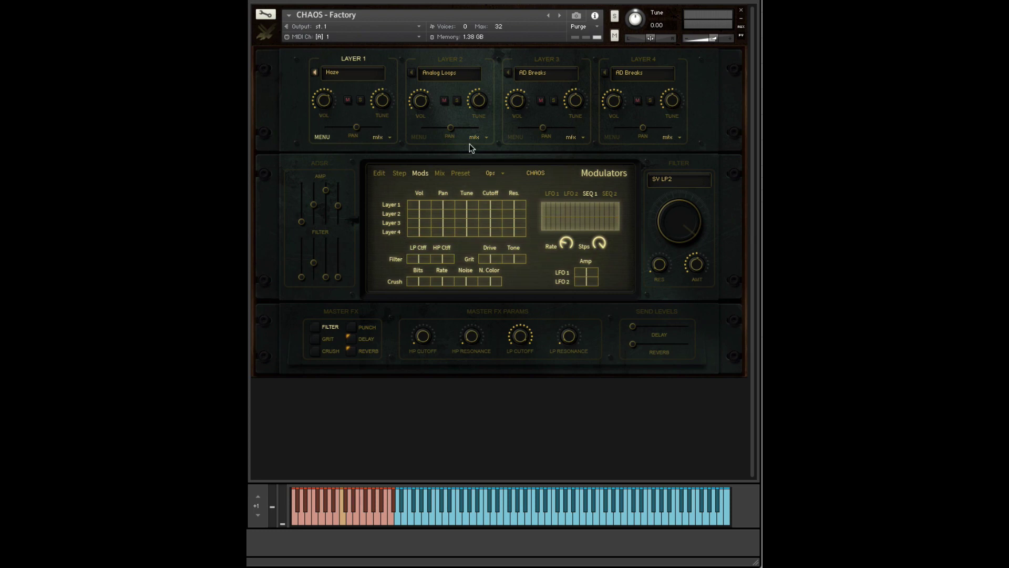
Step: Lower Layer 1's SV LP2 filter cutoff to about halfway and bring up the LFO 1 settings
{"action": "mouse_move", "coordinate": [678, 258]}
{"action": "left_mouse_down"}
{"action": "mouse_move", "coordinate": [683, 269]}
{"action": "mouse_move", "coordinate": [684, 260]}
{"action": "left_mouse_up"}
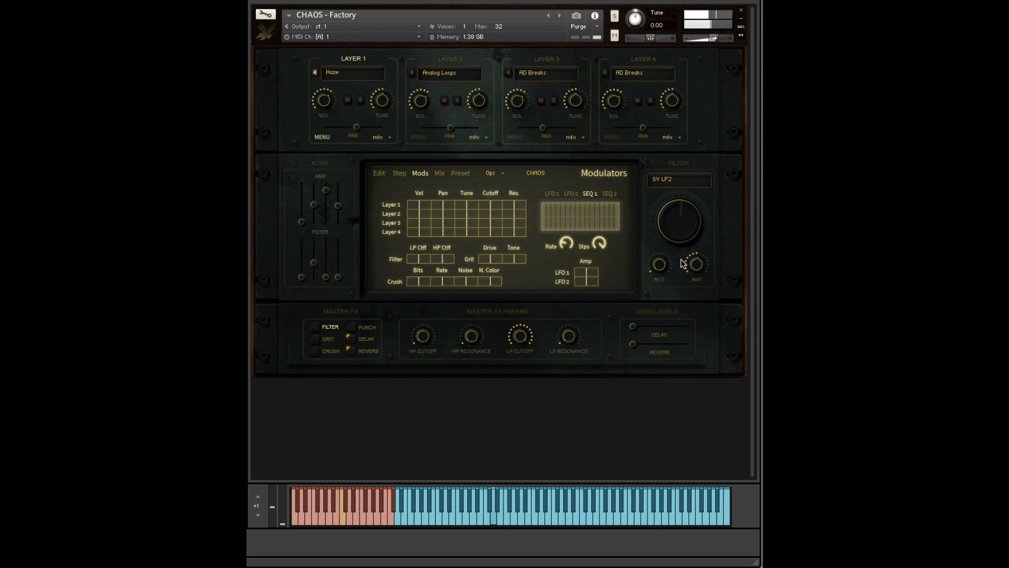
{"action": "left_click", "coordinate": [555, 193]}
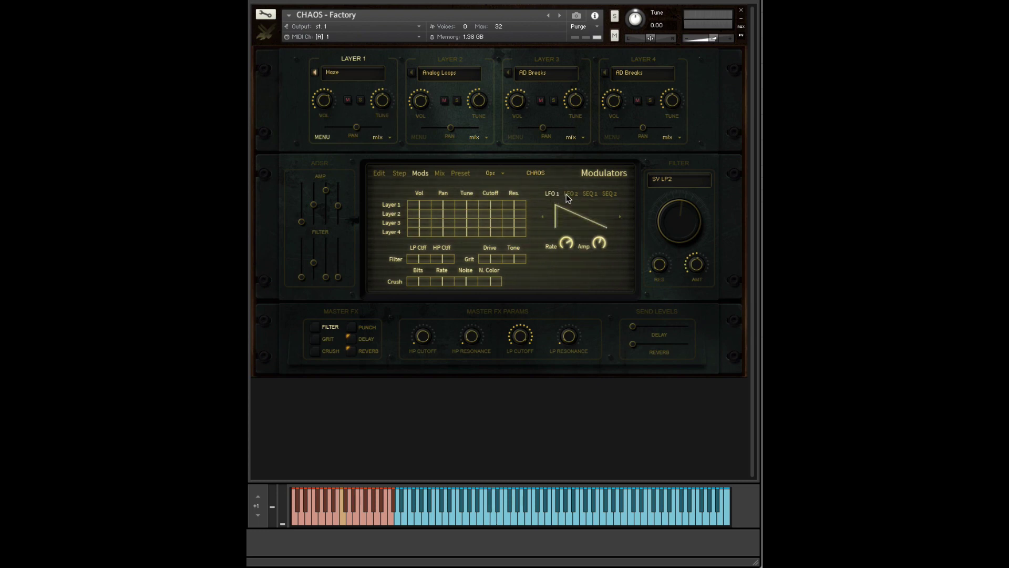
{"action": "left_click", "coordinate": [568, 194]}
{"action": "left_click", "coordinate": [557, 195]}
Step: Give LFO 1 a sine wave and route it positively to Layer 1's cutoff, with the filter cutoff lowered further
{"action": "scroll", "coordinate": [544, 220], "scroll_direction": "down", "scroll_amount": 3}
{"action": "scroll", "coordinate": [544, 220], "scroll_direction": "up", "scroll_amount": 1}
{"action": "scroll", "coordinate": [621, 219], "scroll_direction": "down", "scroll_amount": 1}
{"action": "scroll", "coordinate": [544, 219], "scroll_direction": "up", "scroll_amount": 1}
{"action": "scroll", "coordinate": [578, 220], "scroll_direction": "down", "scroll_amount": 1}
{"action": "scroll", "coordinate": [578, 220], "scroll_direction": "down", "scroll_amount": 1}
{"action": "scroll", "coordinate": [606, 209], "scroll_direction": "up", "scroll_amount": 1}
{"action": "scroll", "coordinate": [583, 213], "scroll_direction": "down", "scroll_amount": 1}
{"action": "scroll", "coordinate": [578, 216], "scroll_direction": "down", "scroll_amount": 3}
{"action": "scroll", "coordinate": [617, 214], "scroll_direction": "down", "scroll_amount": 1}
{"action": "scroll", "coordinate": [617, 215], "scroll_direction": "down", "scroll_amount": 1}
{"action": "left_click", "coordinate": [495, 205]}
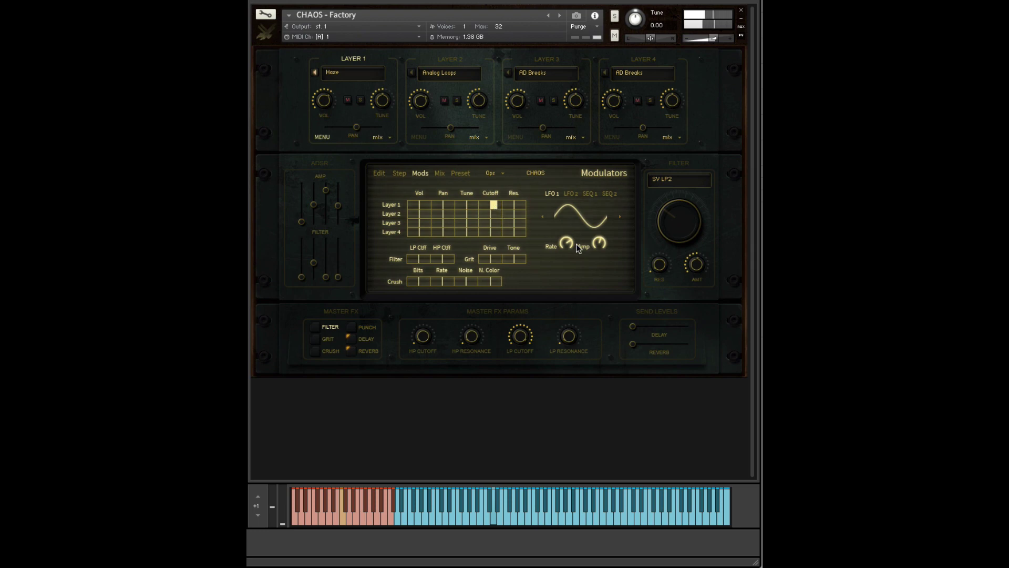
Step: Set LFO 1's rate to 1/16 and try a square wave and a negative modulation amount on Layer 1's cutoff
{"action": "mouse_move", "coordinate": [567, 241]}
{"action": "scroll", "coordinate": [541, 215], "scroll_direction": "down", "scroll_amount": 2}
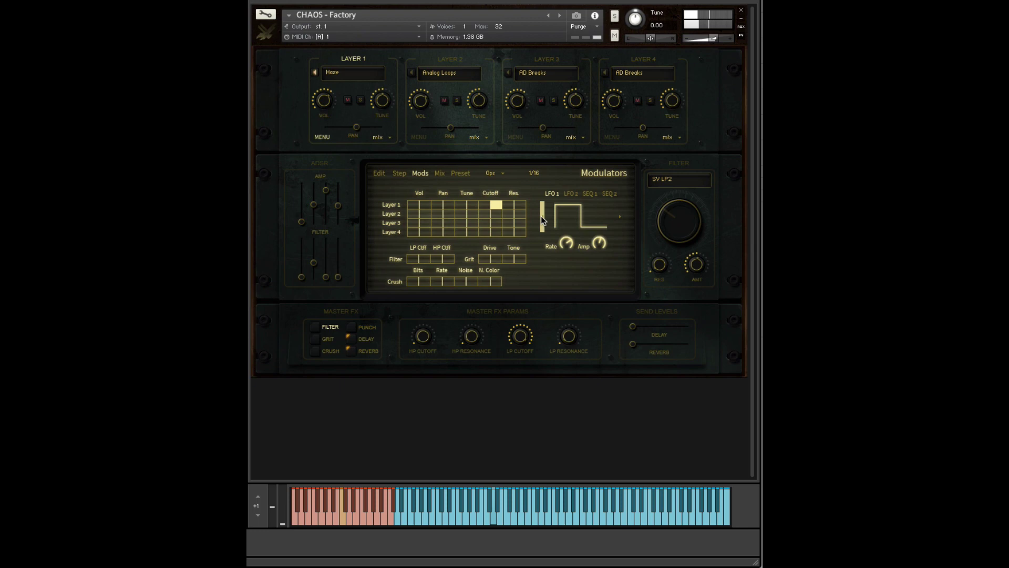
{"action": "left_click", "coordinate": [495, 204]}
{"action": "scroll", "coordinate": [544, 218], "scroll_direction": "up", "scroll_amount": 2}
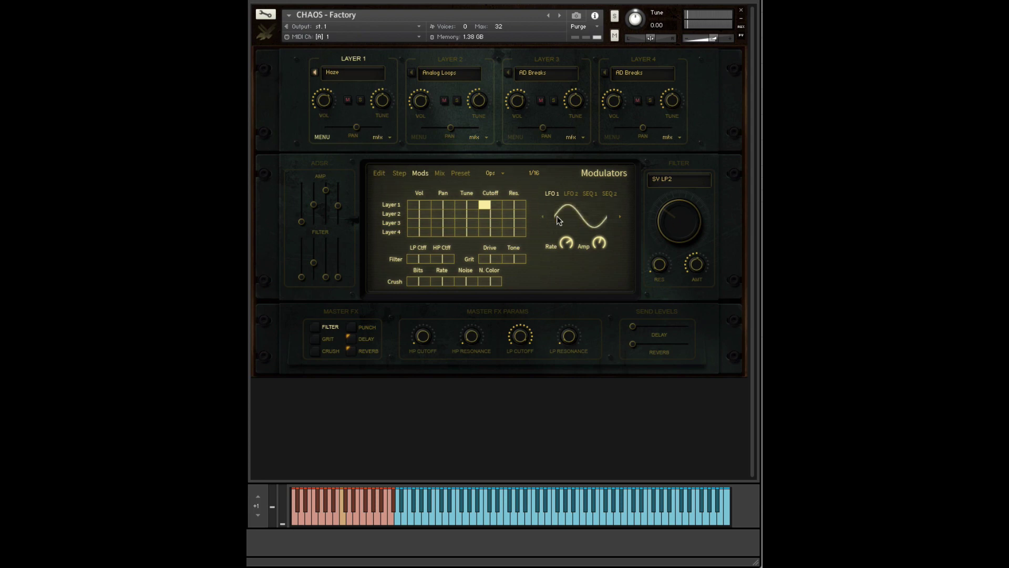
Step: Set LFO 1 to a falling saw at rate 1/2, modulating Layer 1's cutoff strongly and its volume slightly in the positive direction
{"action": "left_click", "coordinate": [621, 217]}
{"action": "left_click_drag", "start_coordinate": [566, 248], "coordinate": [570, 295]}
{"action": "left_click", "coordinate": [482, 204]}
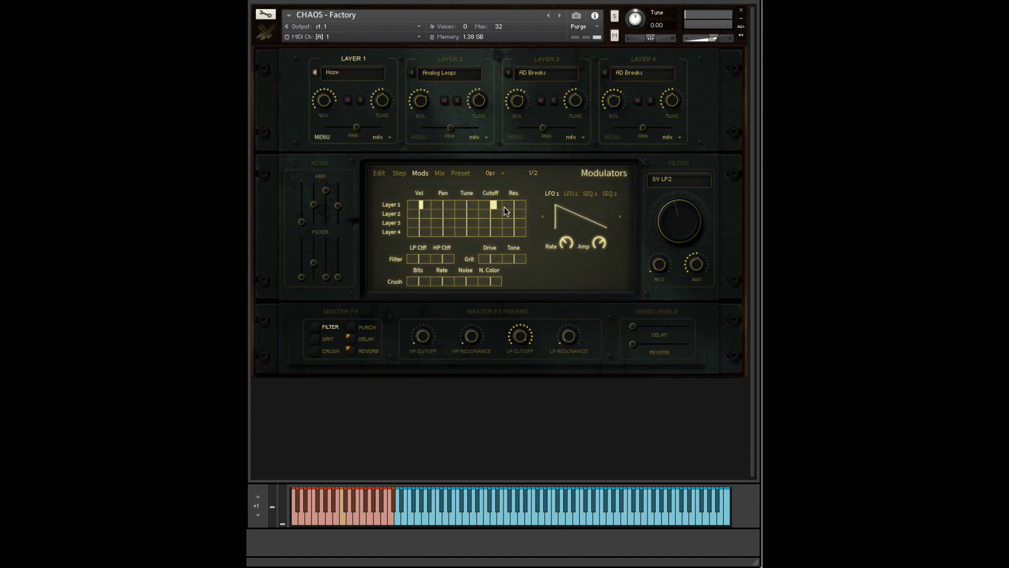
{"action": "left_click_drag", "start_coordinate": [504, 207], "coordinate": [510, 206]}
Step: Load Fragment Drones into Layer 2, enable the layer and check its sample and step sequence
{"action": "left_click", "coordinate": [454, 71]}
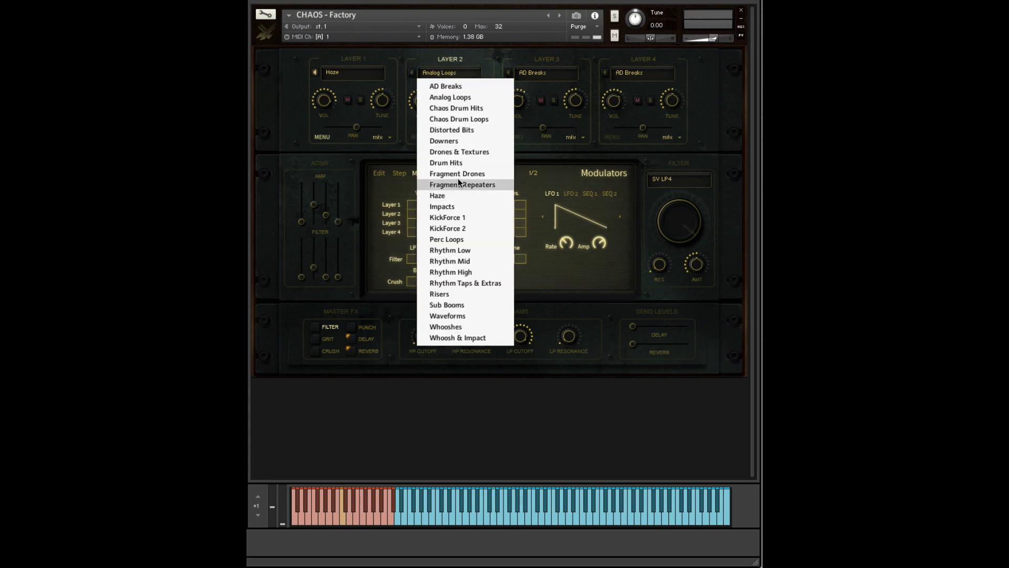
{"action": "left_click", "coordinate": [477, 175]}
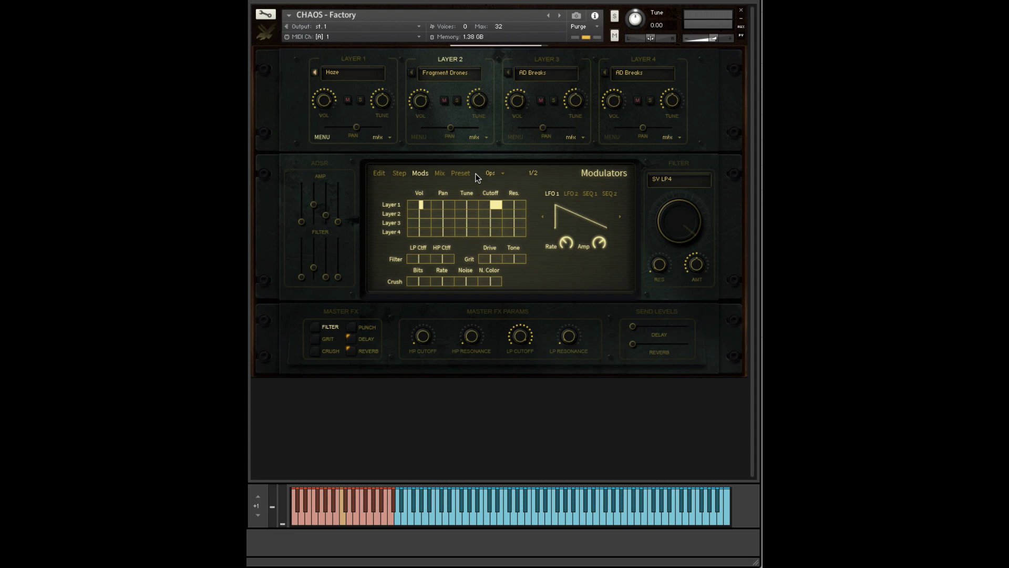
{"action": "left_click", "coordinate": [412, 73]}
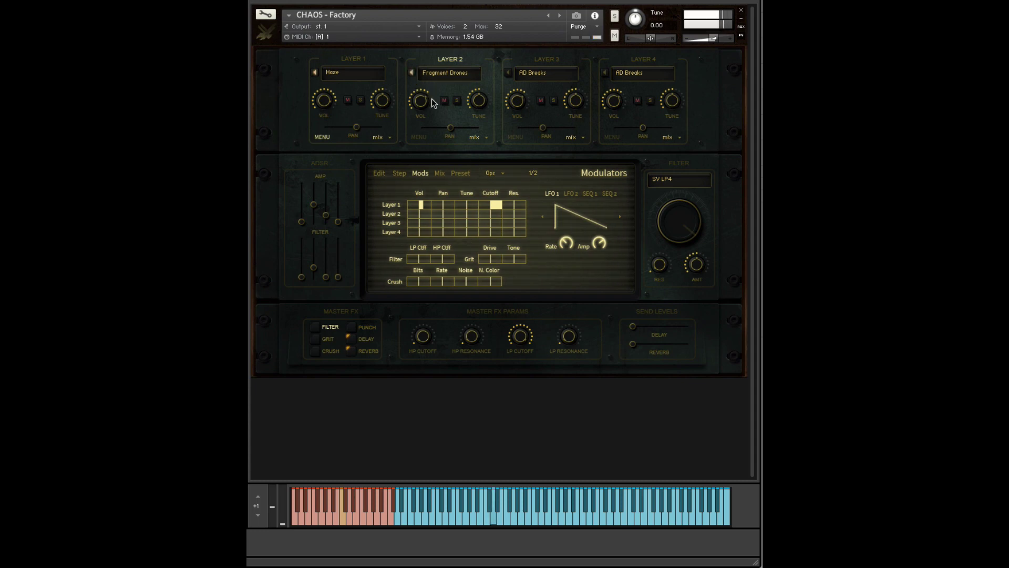
{"action": "left_click", "coordinate": [379, 173]}
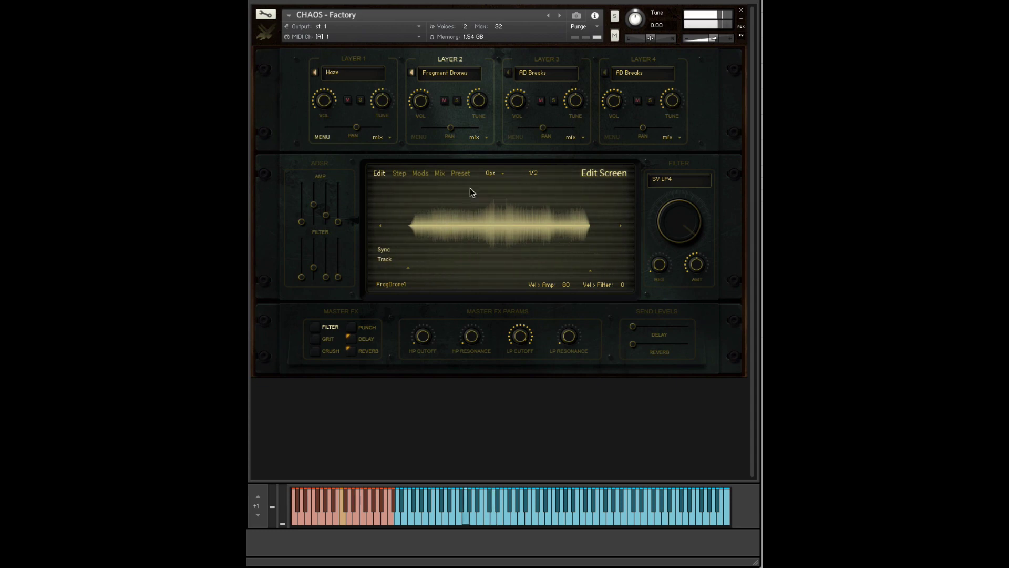
{"action": "left_click", "coordinate": [396, 175]}
{"action": "left_click", "coordinate": [380, 172]}
Step: Route LFO 2 strongly to Layer 2's pan and by a smaller positive amount to Layer 1's cutoff
{"action": "left_click", "coordinate": [426, 174]}
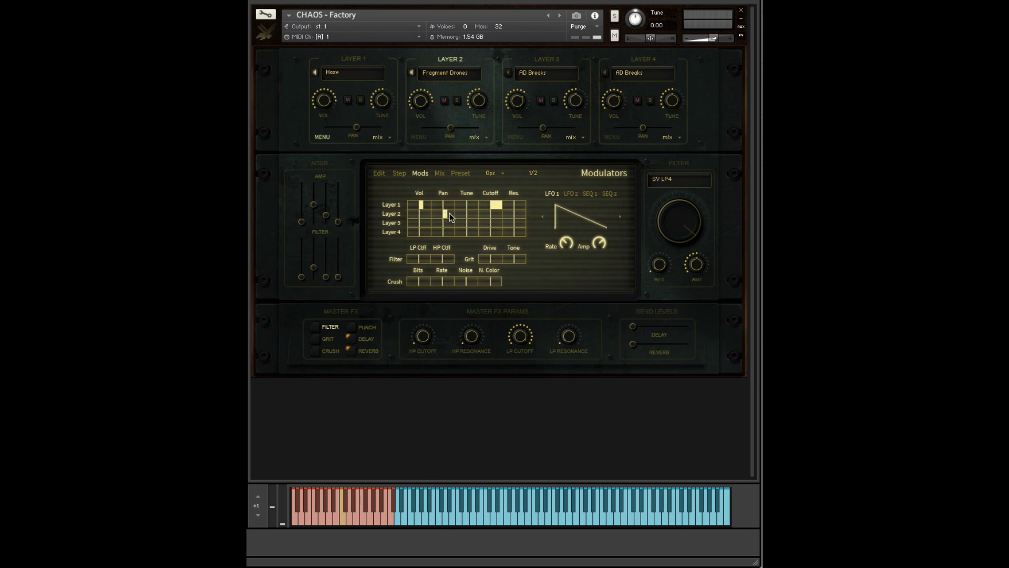
{"action": "left_click", "coordinate": [570, 194]}
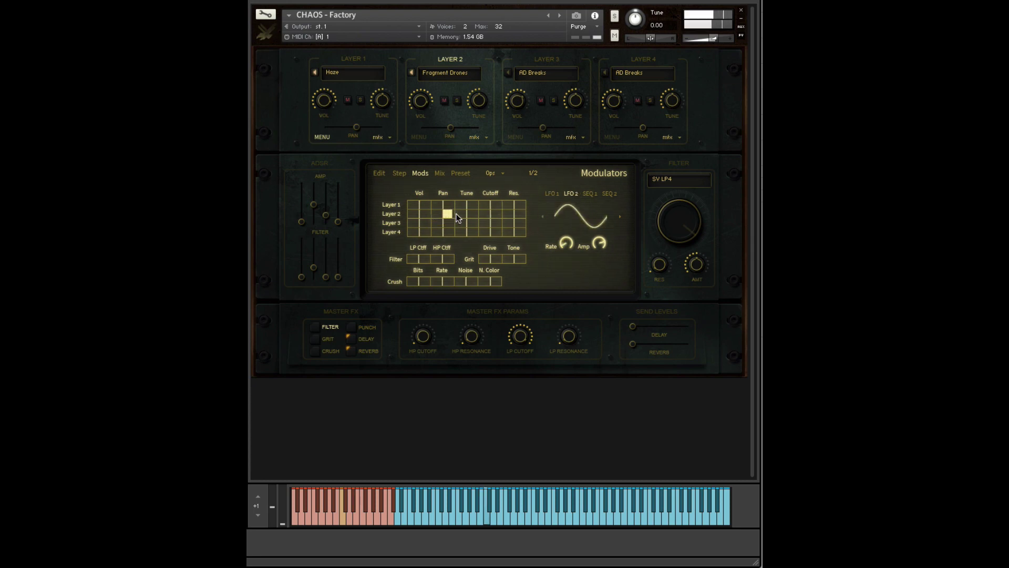
{"action": "left_click_drag", "start_coordinate": [456, 214], "coordinate": [460, 213]}
{"action": "left_click_drag", "start_coordinate": [474, 204], "coordinate": [498, 205]}
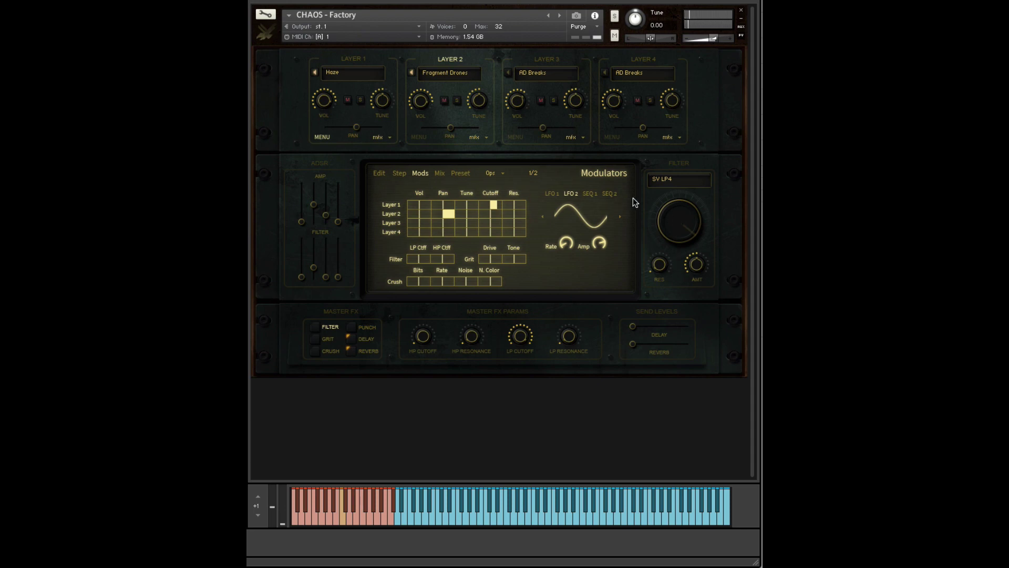
Step: Set LFO 1's rate to 1/16 and LFO 2's rate to 1bar
{"action": "left_click", "coordinate": [567, 191]}
{"action": "left_click", "coordinate": [567, 191]}
{"action": "left_click", "coordinate": [556, 193]}
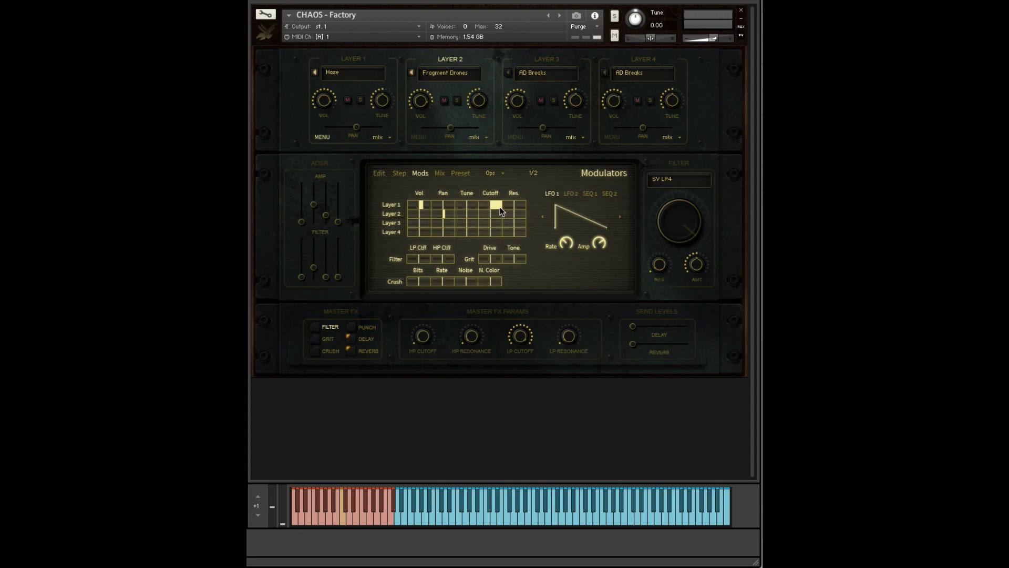
{"action": "left_click_drag", "start_coordinate": [568, 242], "coordinate": [569, 193]}
{"action": "left_click_drag", "start_coordinate": [571, 247], "coordinate": [572, 237]}
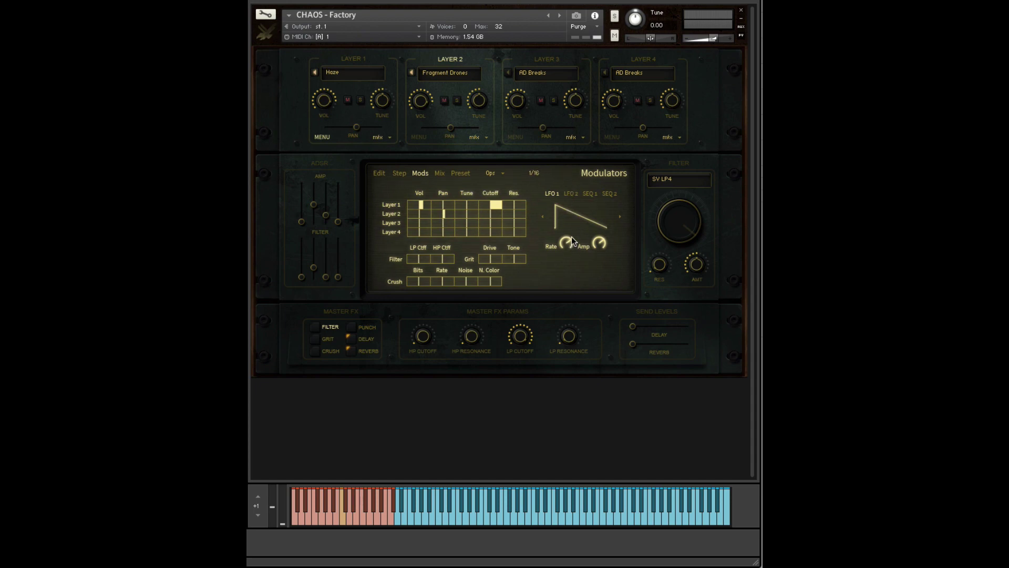
{"action": "left_click", "coordinate": [574, 197]}
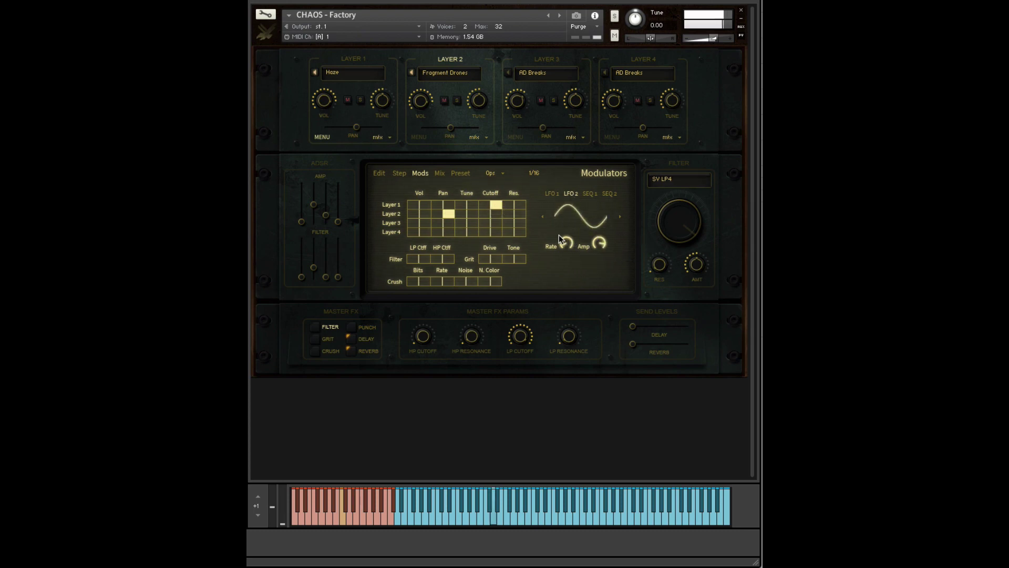
{"action": "left_click_drag", "start_coordinate": [571, 243], "coordinate": [570, 242]}
Step: Enable Layer 3 with AD Breaks and check its waveform and step sequence
{"action": "left_click", "coordinate": [543, 65]}
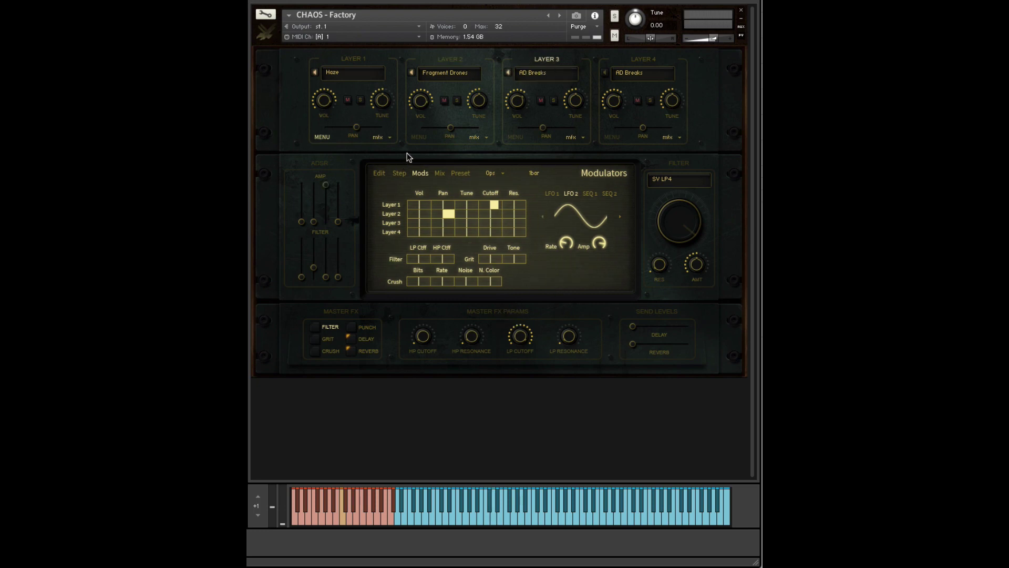
{"action": "left_click", "coordinate": [380, 174]}
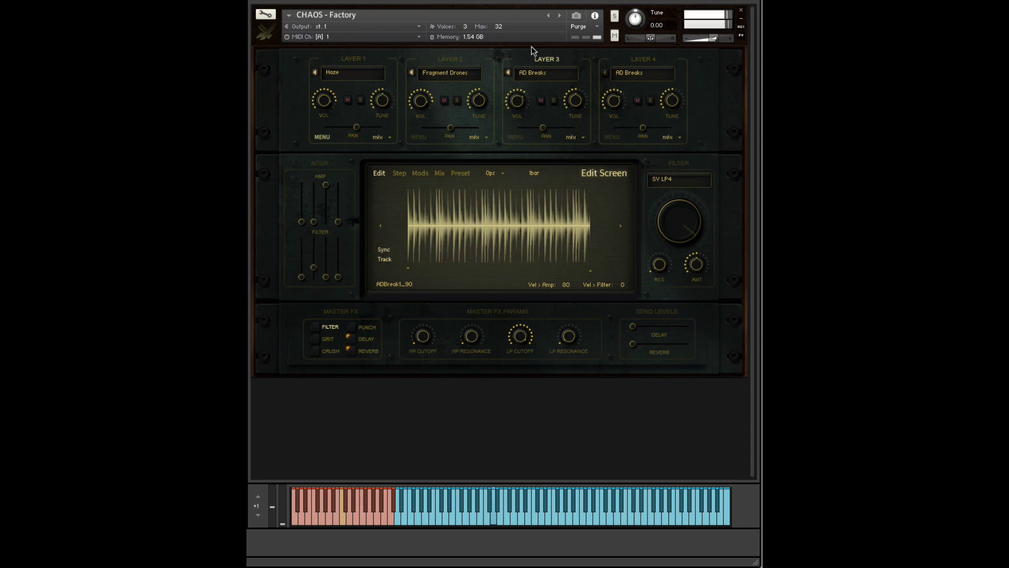
{"action": "left_click", "coordinate": [399, 174]}
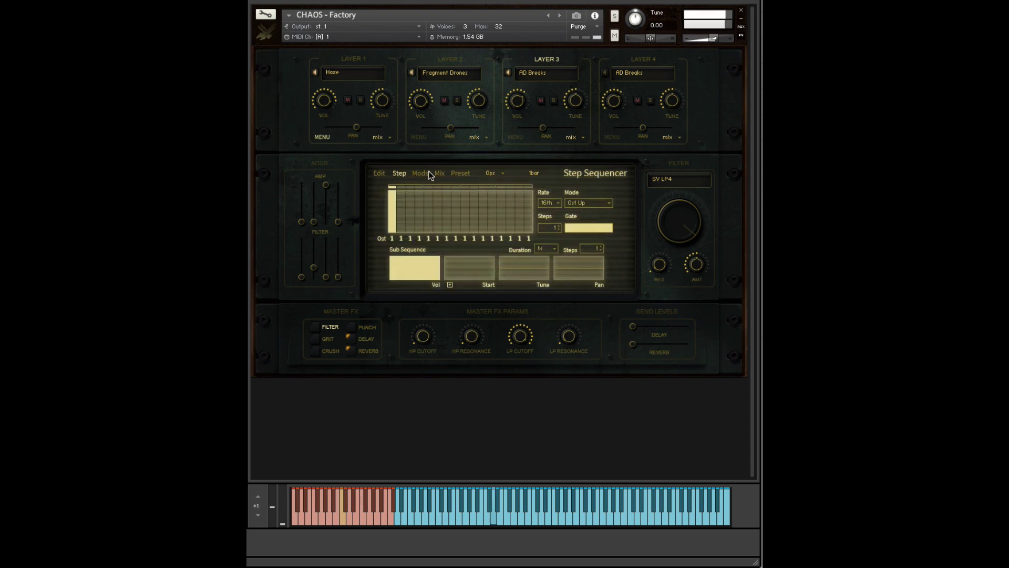
Step: Route LFO 2 negatively to Layer 3's pan and LFO 1 positively to its cutoff, and adjust Layer 3's filter cutoff
{"action": "left_click", "coordinate": [419, 174]}
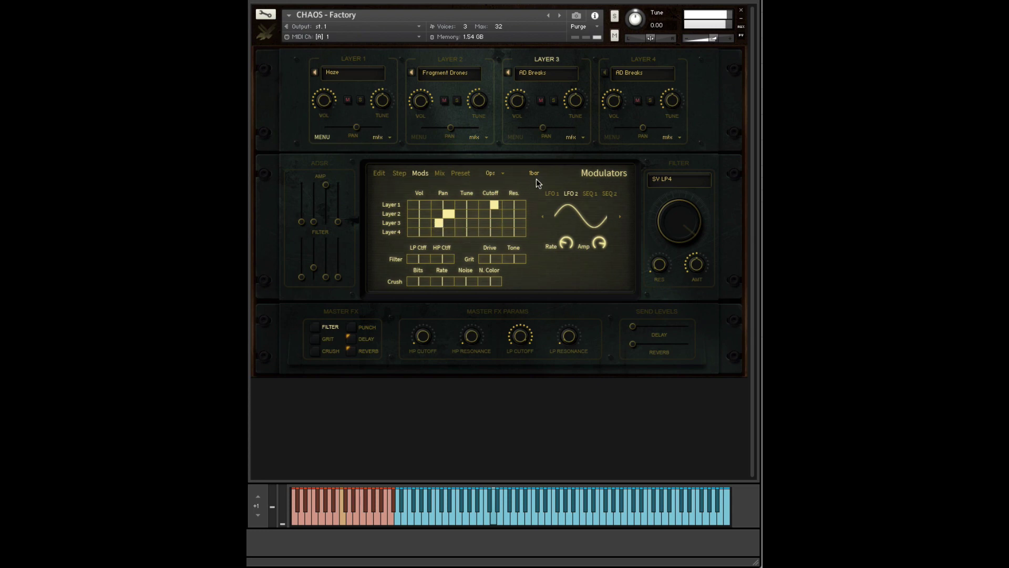
{"action": "left_click", "coordinate": [550, 194]}
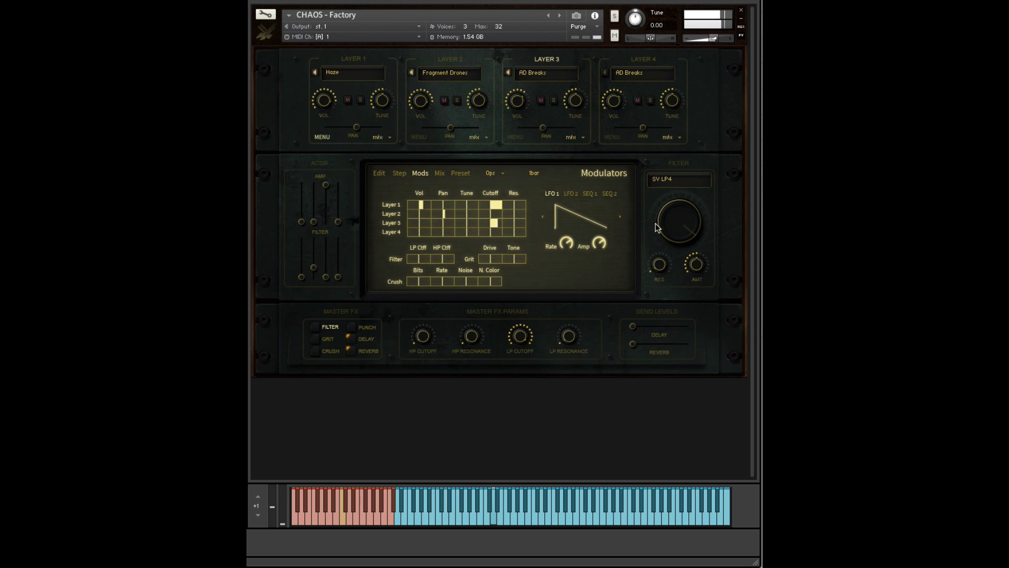
{"action": "left_click_drag", "start_coordinate": [672, 224], "coordinate": [671, 251]}
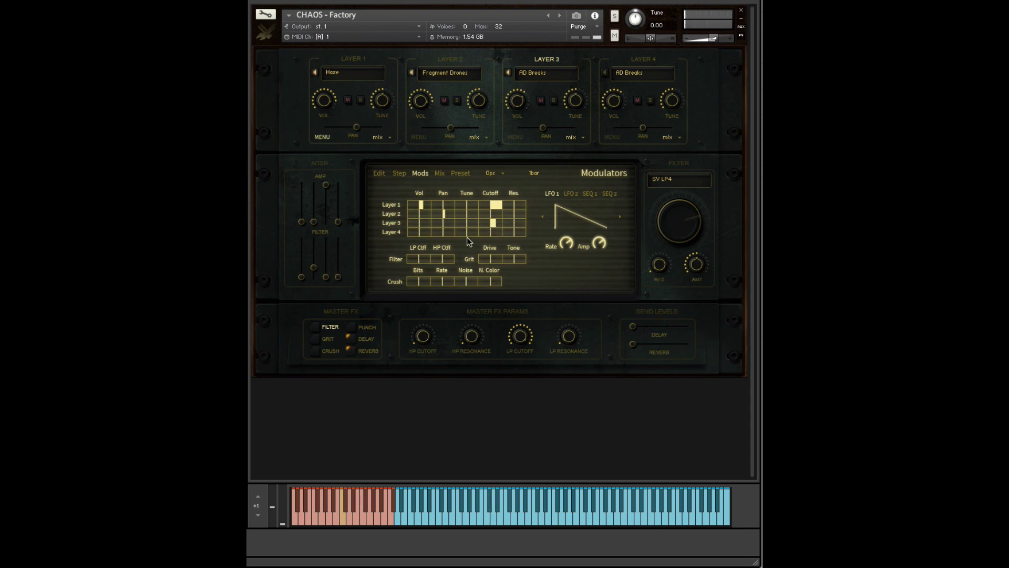
Step: Adjust the gain of Layer 1's first EQ band in the Layer Mix
{"action": "left_click", "coordinate": [438, 173]}
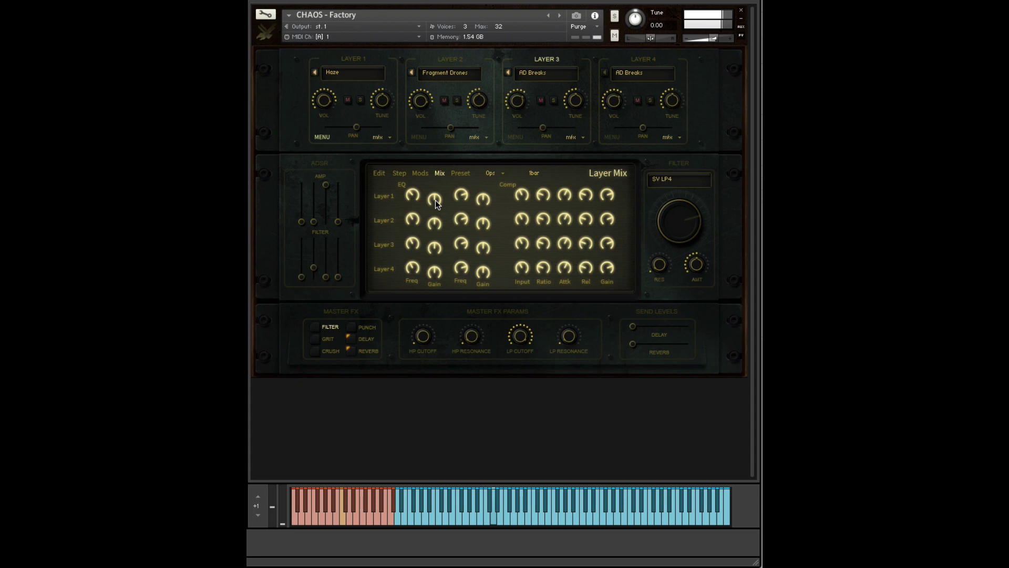
{"action": "left_click_drag", "start_coordinate": [436, 190], "coordinate": [441, 207]}
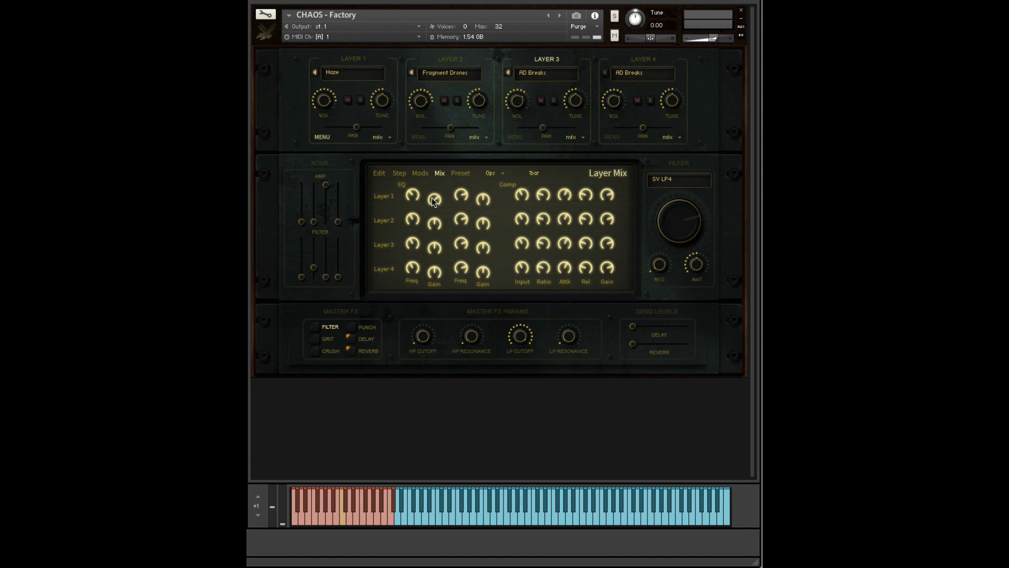
{"action": "left_click_drag", "start_coordinate": [432, 195], "coordinate": [439, 209]}
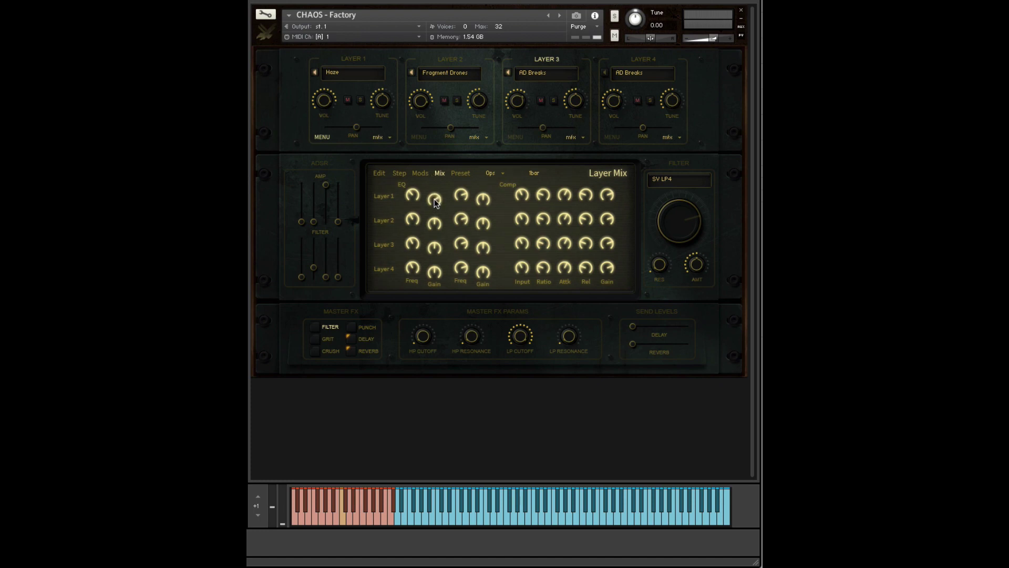